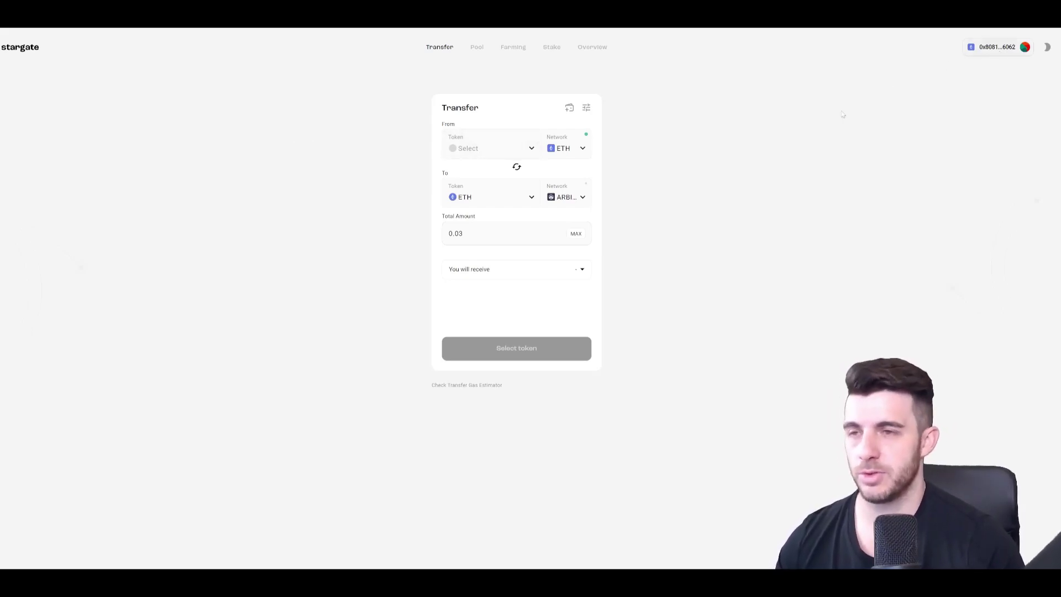
Open the list of tokens to send on the Stargate Transfer form
click(515, 149)
Choose ETH as the source token and submit a 0.01 ETH transfer to Arbitrum
click(496, 181)
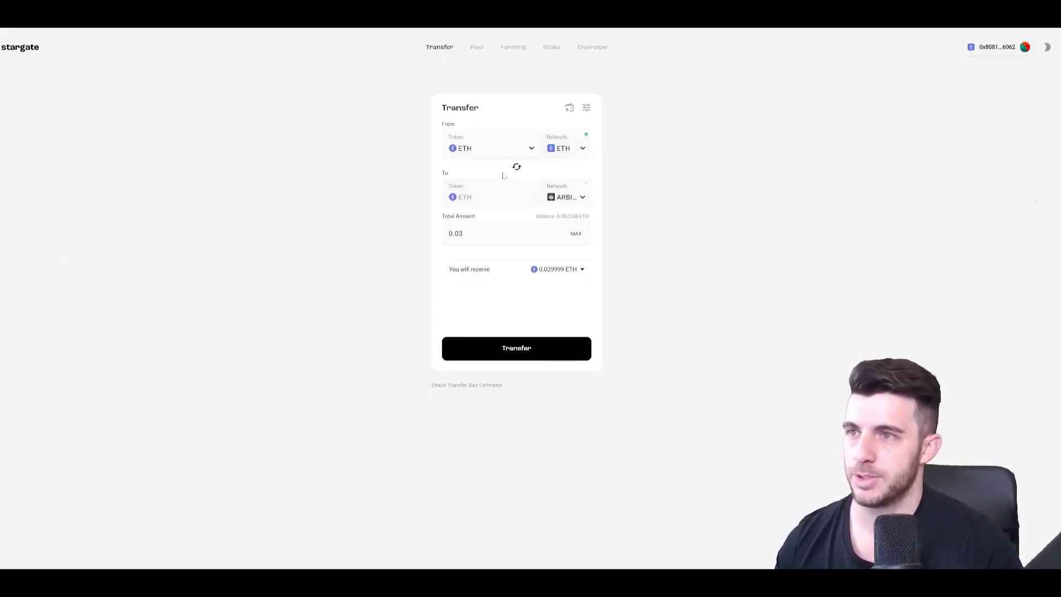
drag(464, 233, 458, 233)
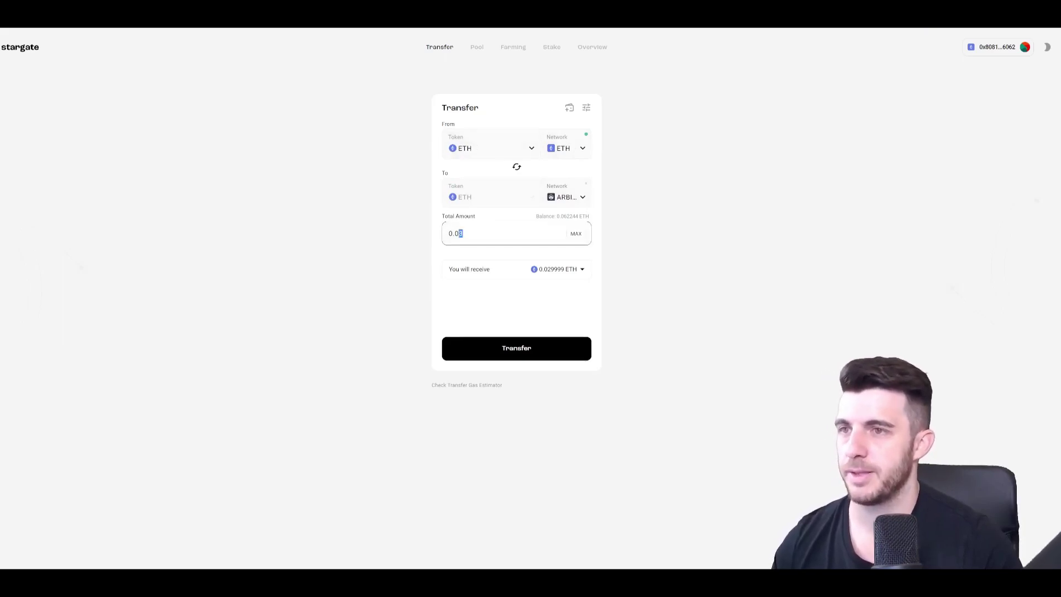
text(1)
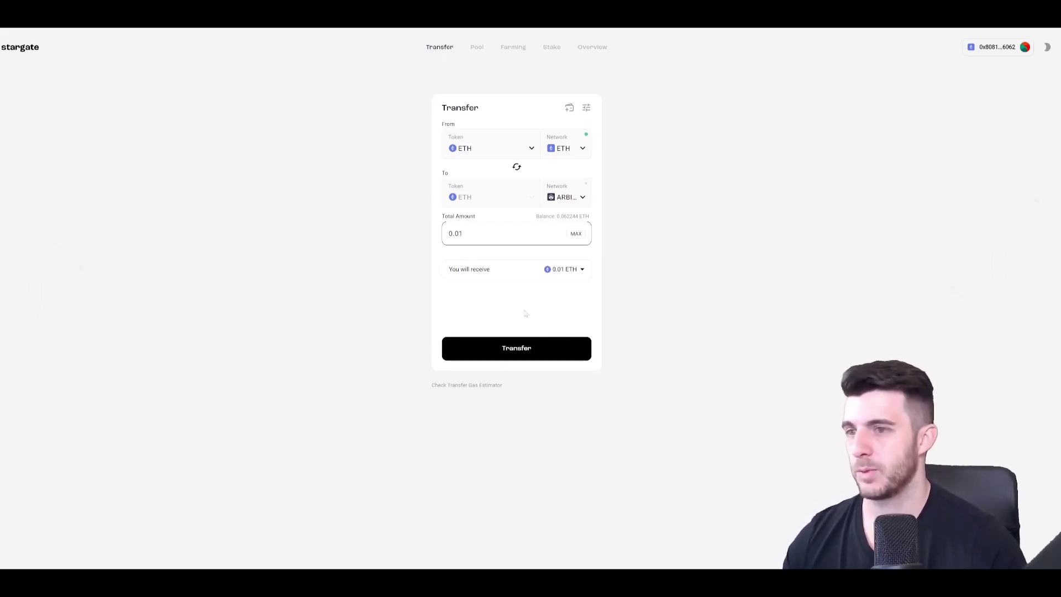
click(535, 348)
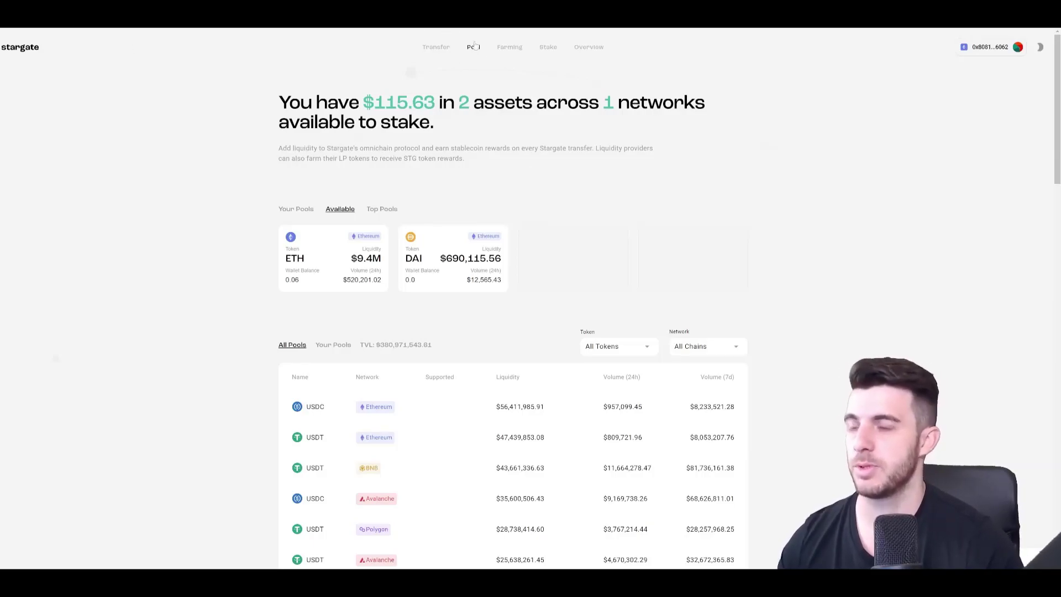
Deposit 0.01 ETH into the Ethereum ETH pool and approve it in the wallet
scroll(489, 134, down, 2)
scroll(489, 134, down, 2)
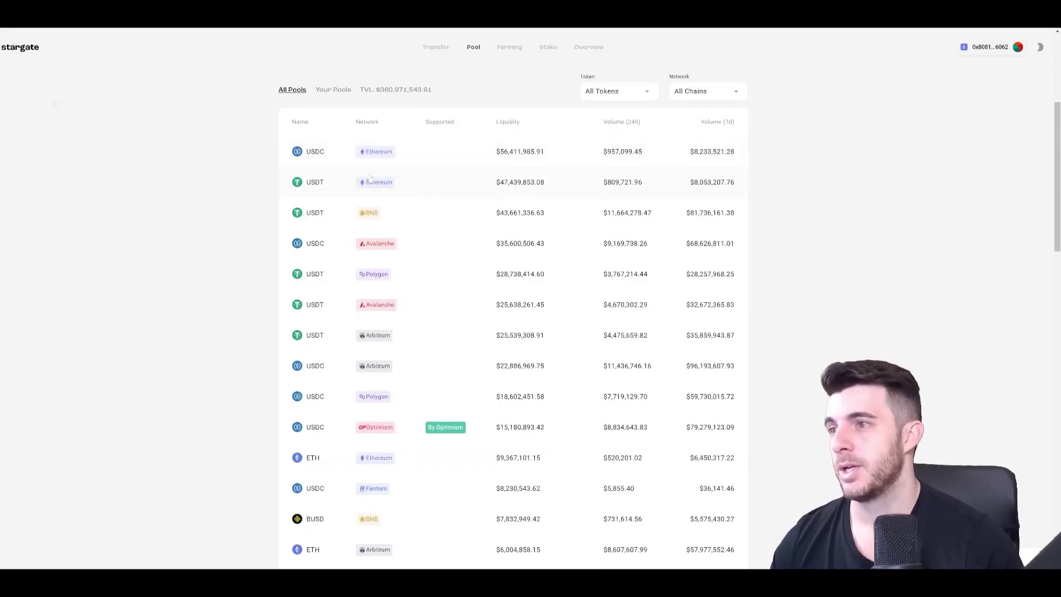
scroll(425, 239, down, 2)
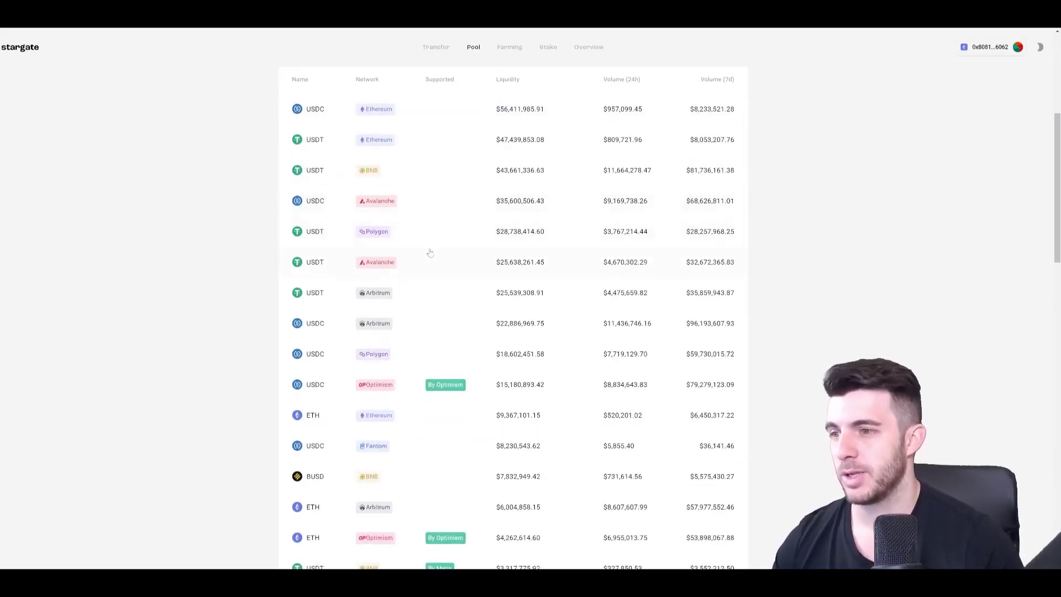
click(397, 381)
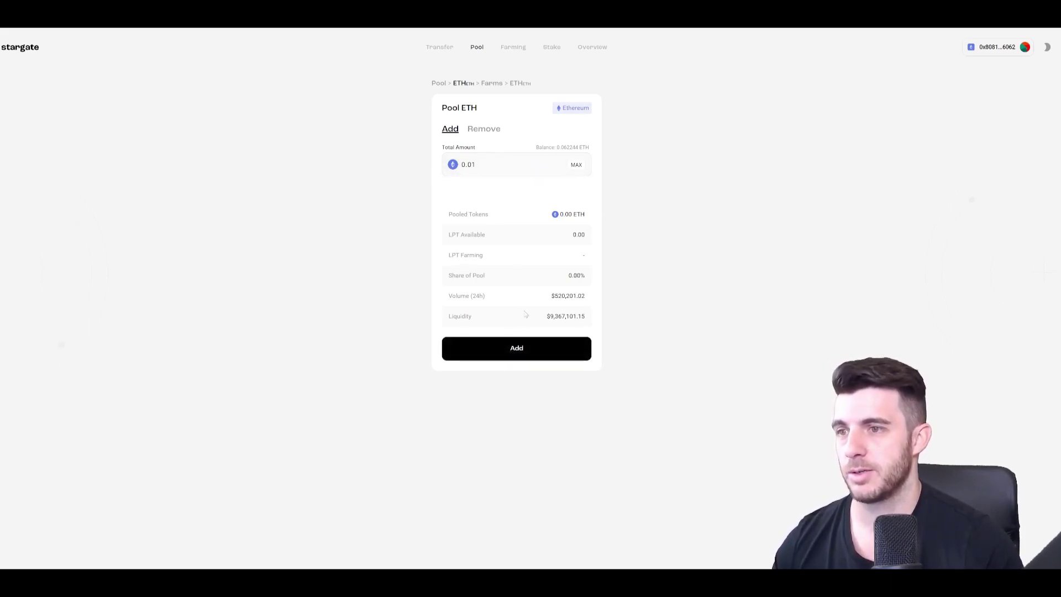
click(524, 346)
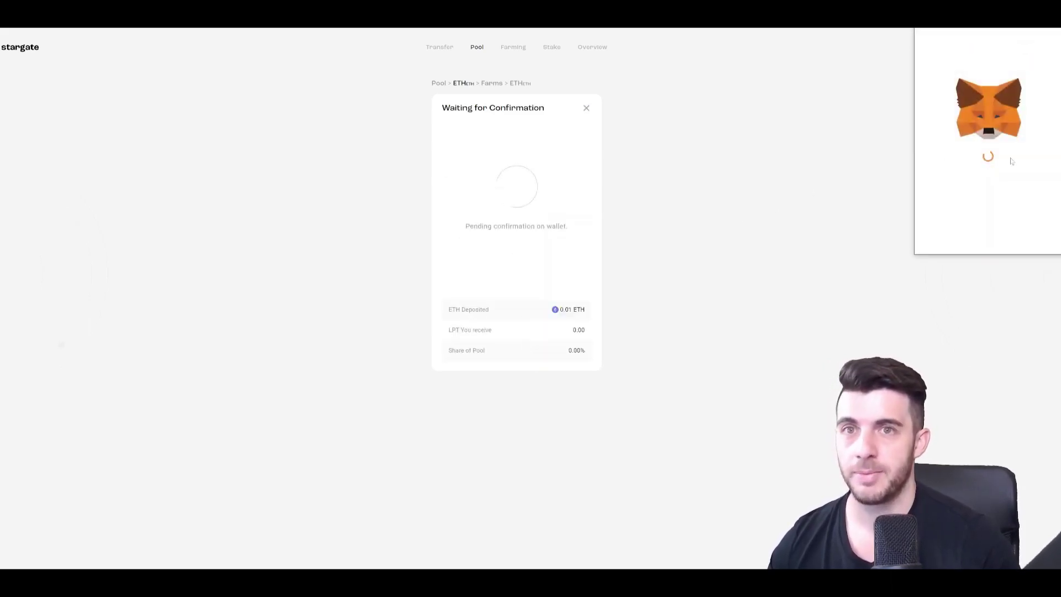
scroll(1016, 249, down, 1)
click(1016, 248)
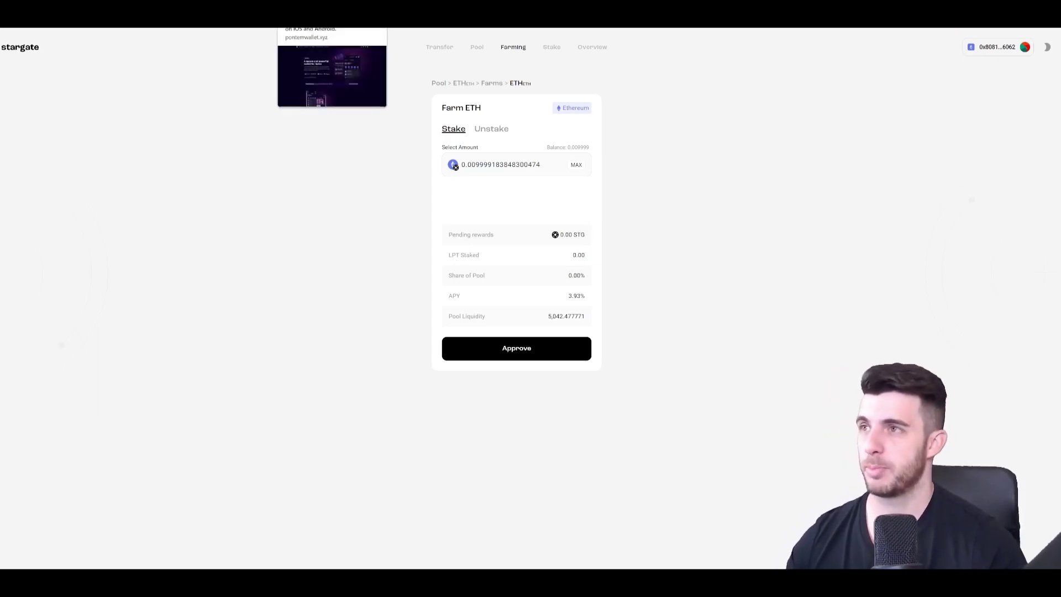
Switch to the browser tab holding the LiquidSwap Bridge (LayerZero x Pontem) page
click(321, 13)
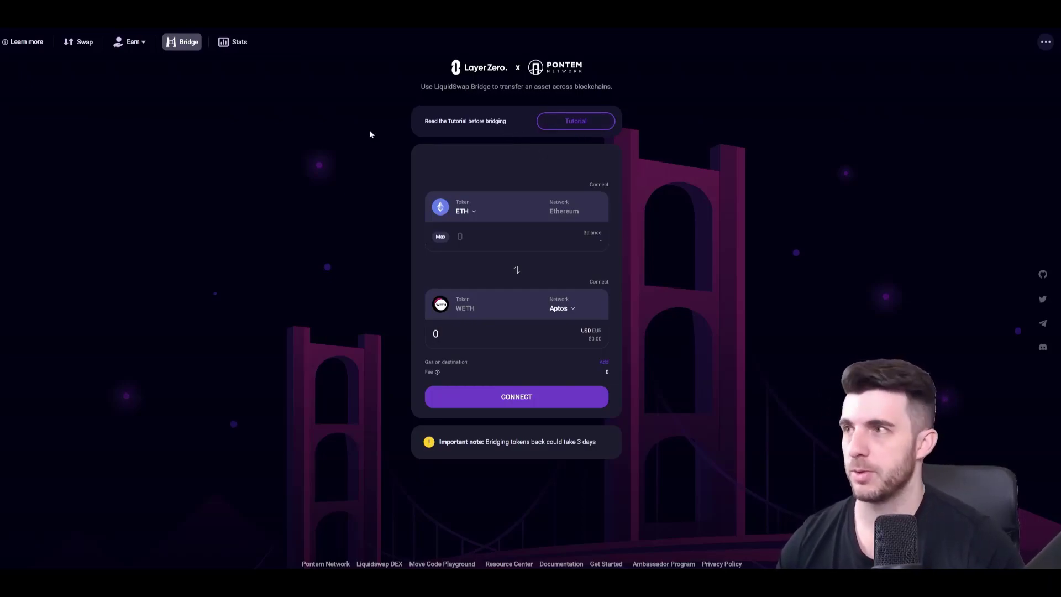
Connect the MetaMask Ethereum wallet and the Pontem Aptos wallet to LiquidSwap Bridge
key(ctrl+Tab)
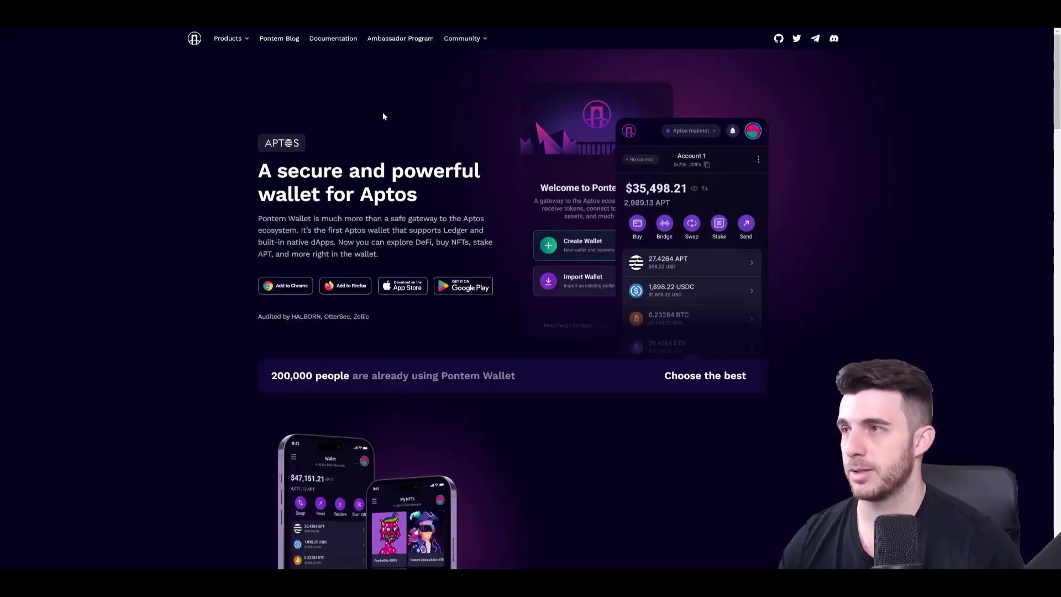
key(ctrl+shift+Tab)
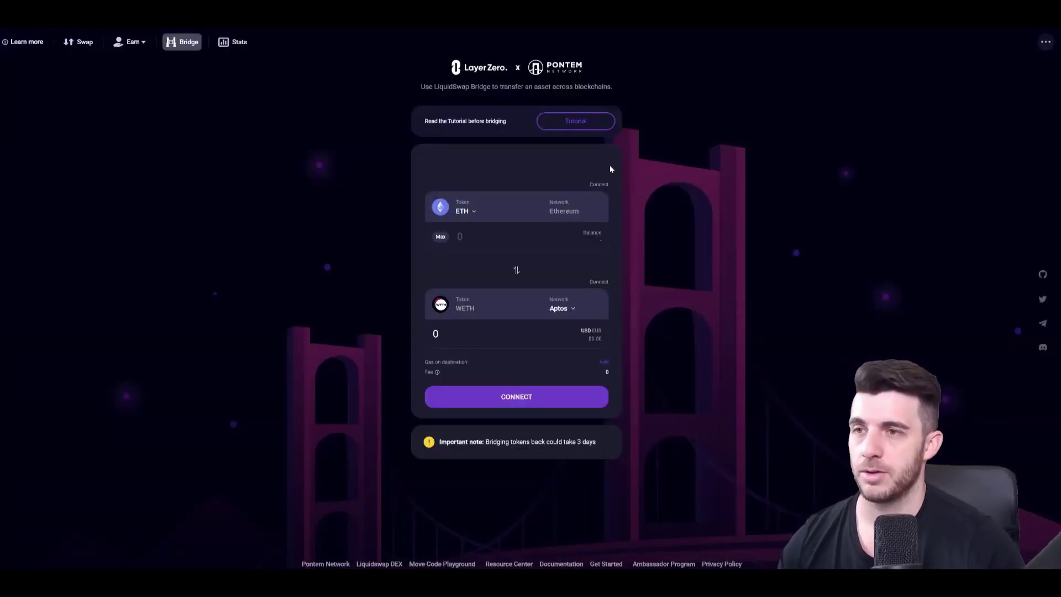
click(603, 184)
click(517, 265)
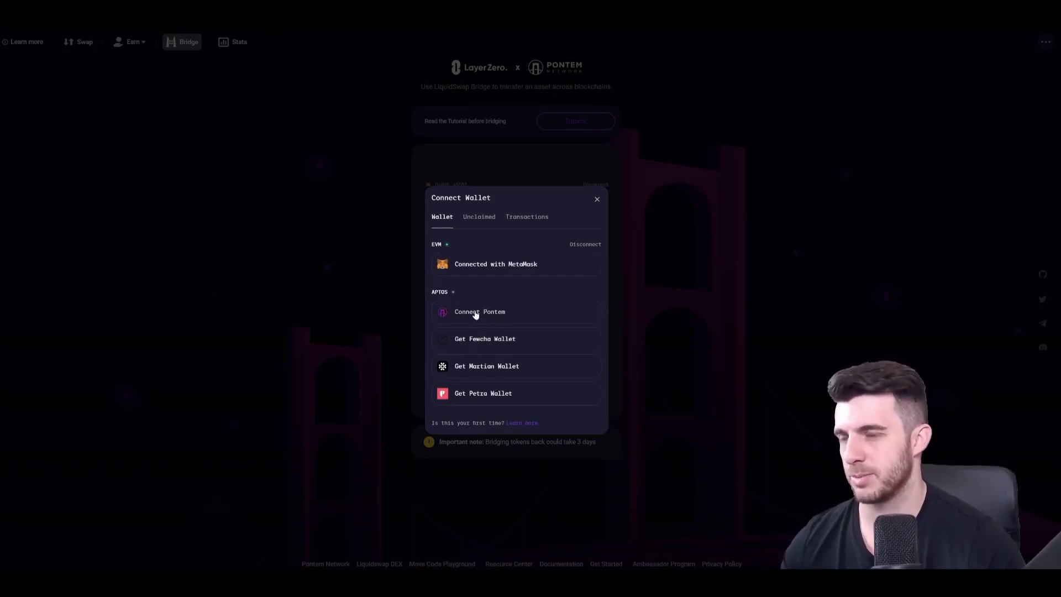
click(501, 313)
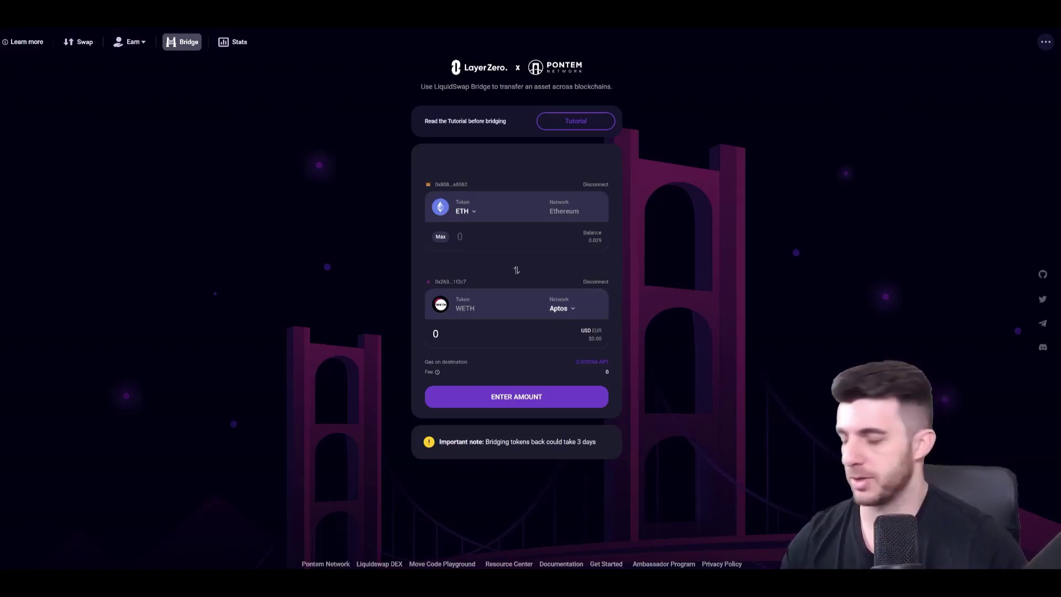
Bridge 0.01 ETH to Aptos, approve it in the wallet, and dismiss the claim reminder
text(1)
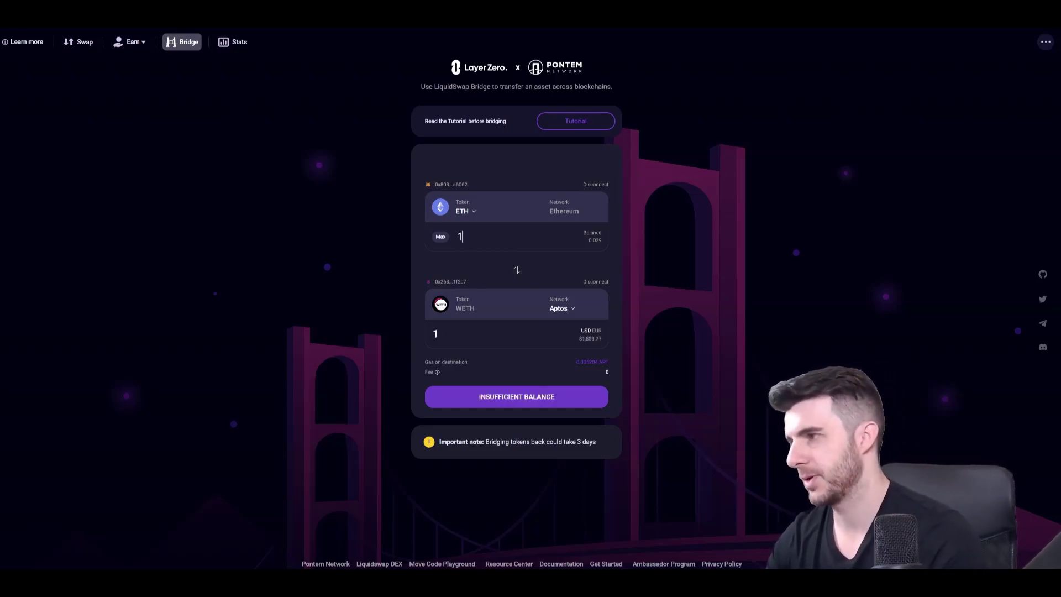
drag(467, 237, 446, 237)
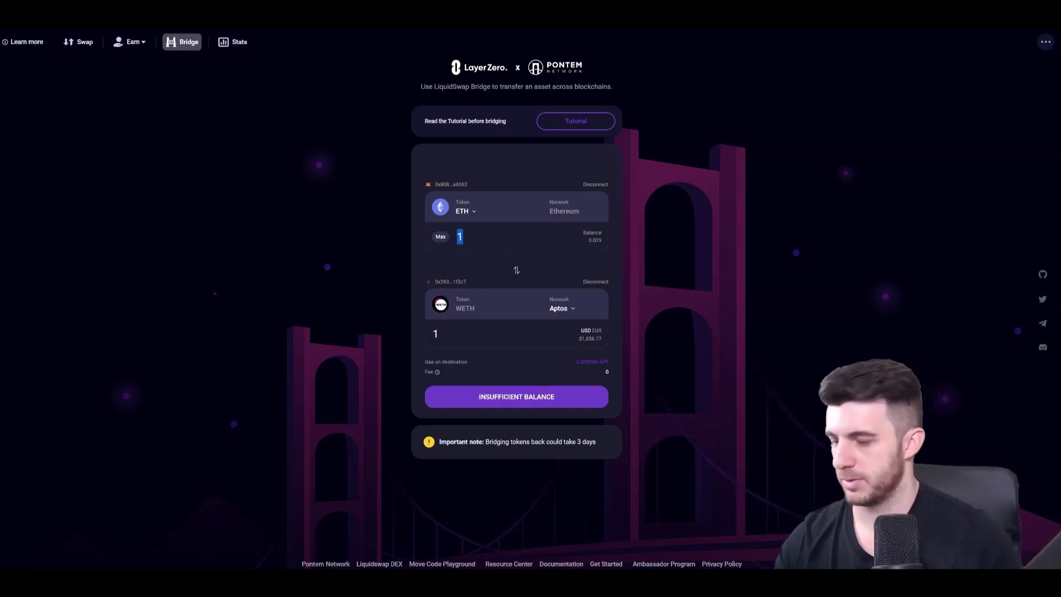
text(0.01)
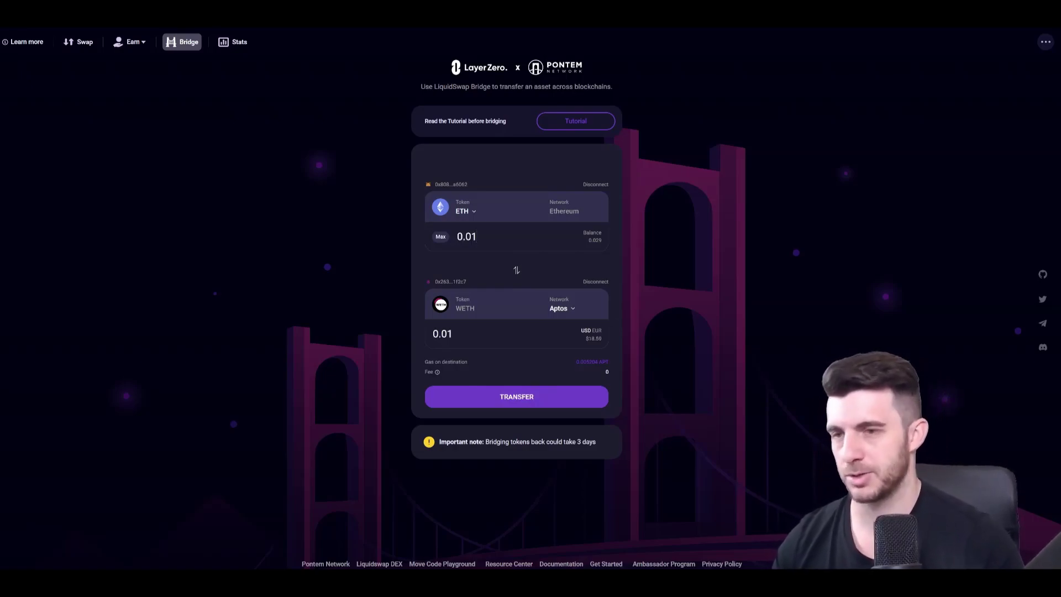
click(529, 403)
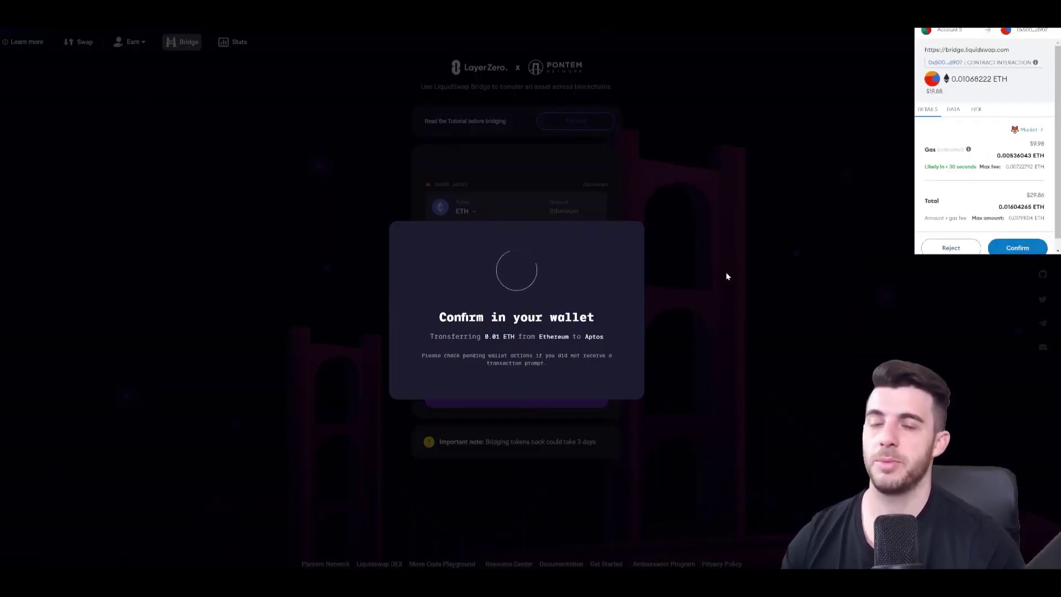
click(1021, 246)
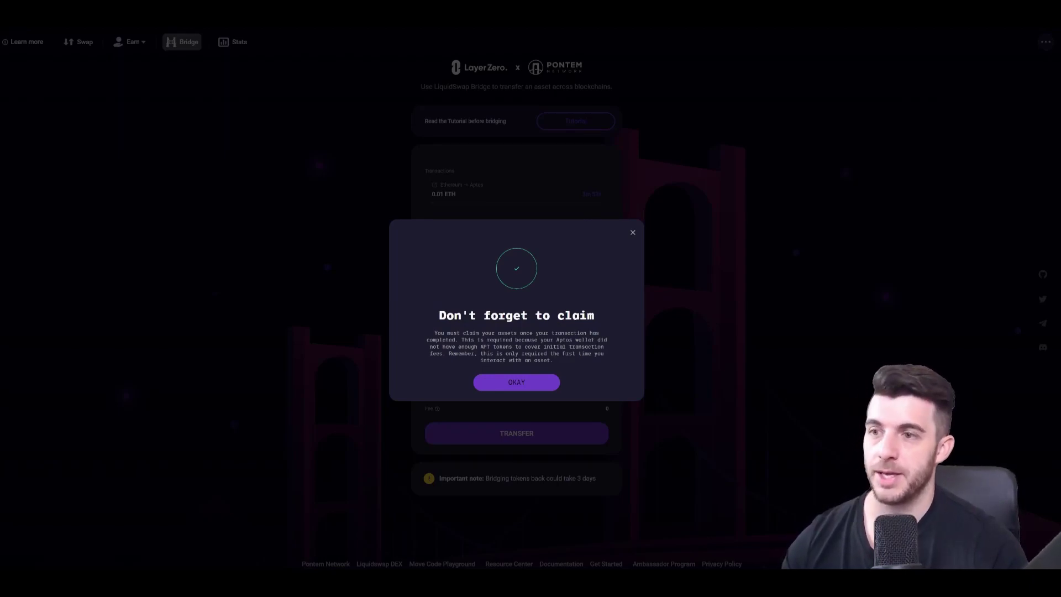
click(520, 383)
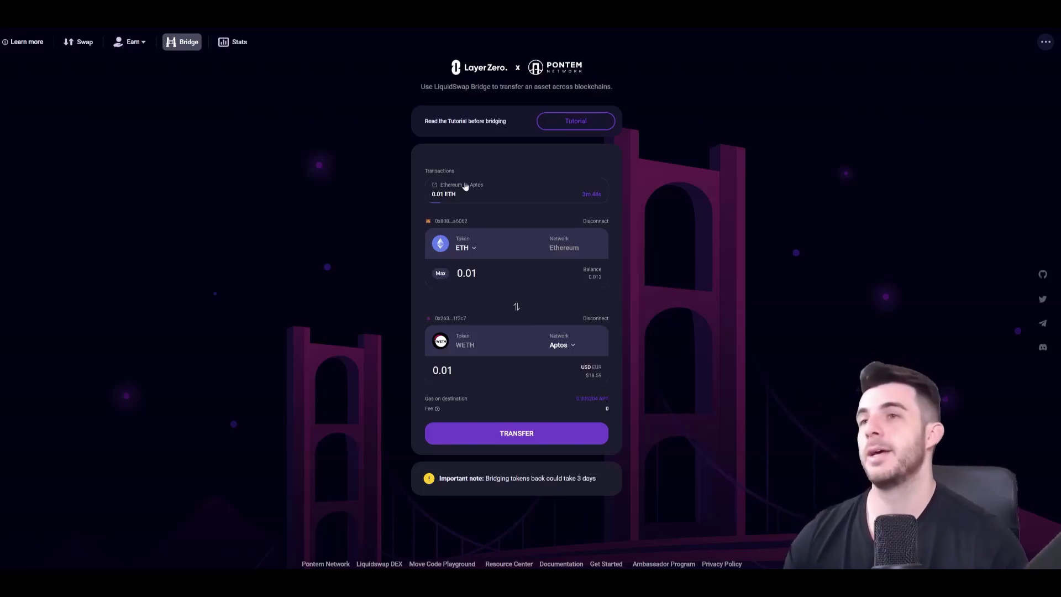
On the Aptos Bridge site, connect MetaMask for Ethereum and Pontem for Aptos
key(ctrl+Tab)
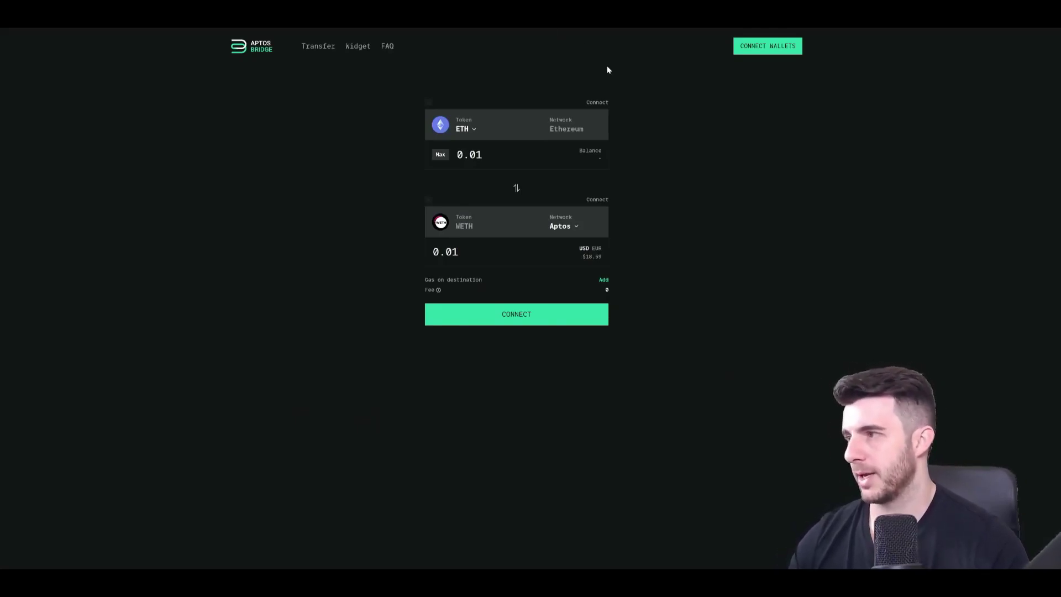
click(751, 48)
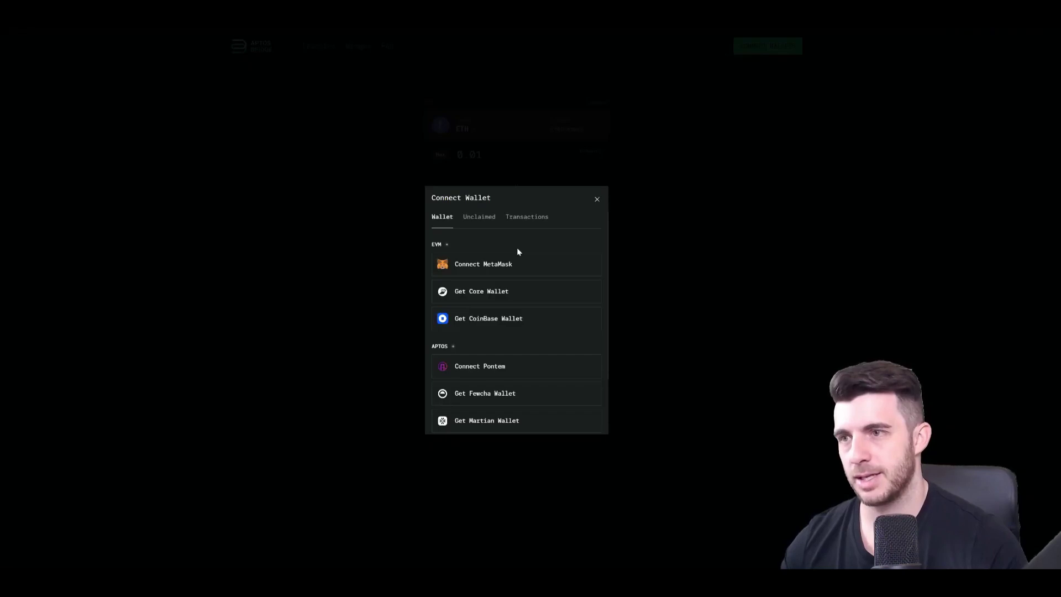
click(510, 264)
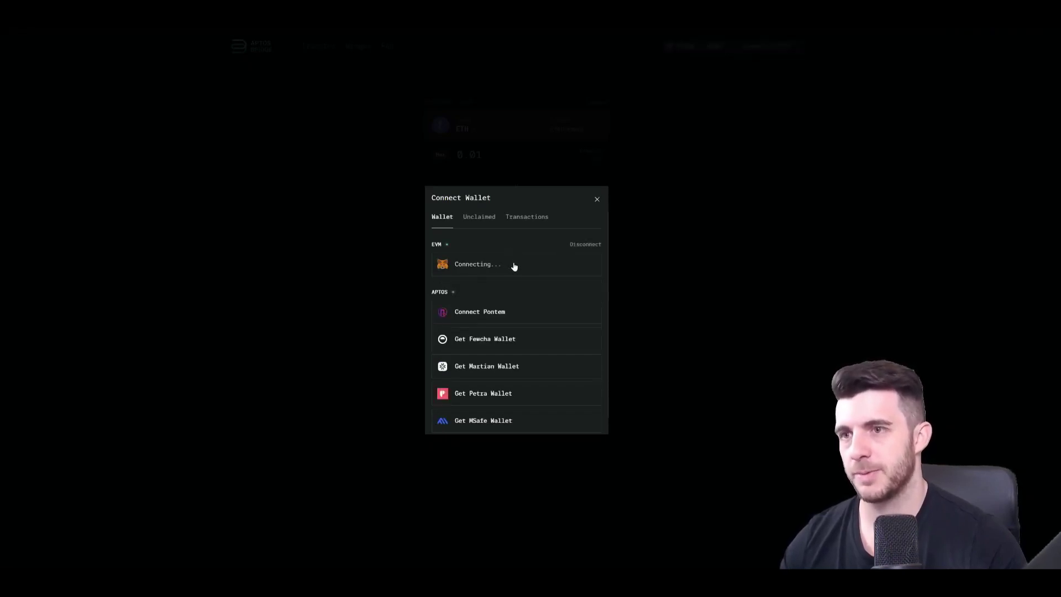
click(501, 312)
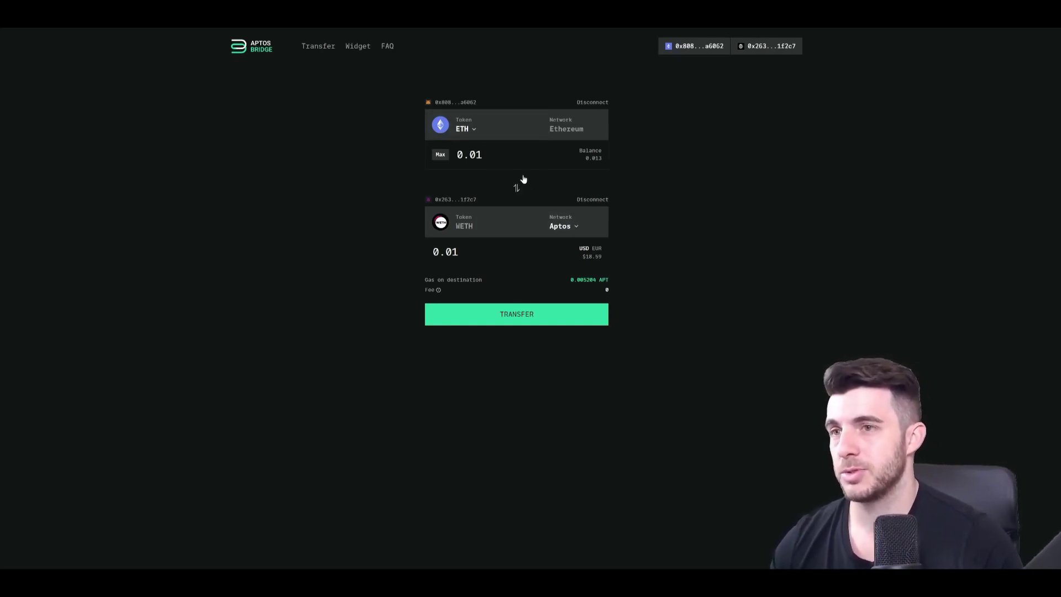
Attempt the 0.01 ETH transfer to Aptos and reject it for insufficient ETH
click(537, 315)
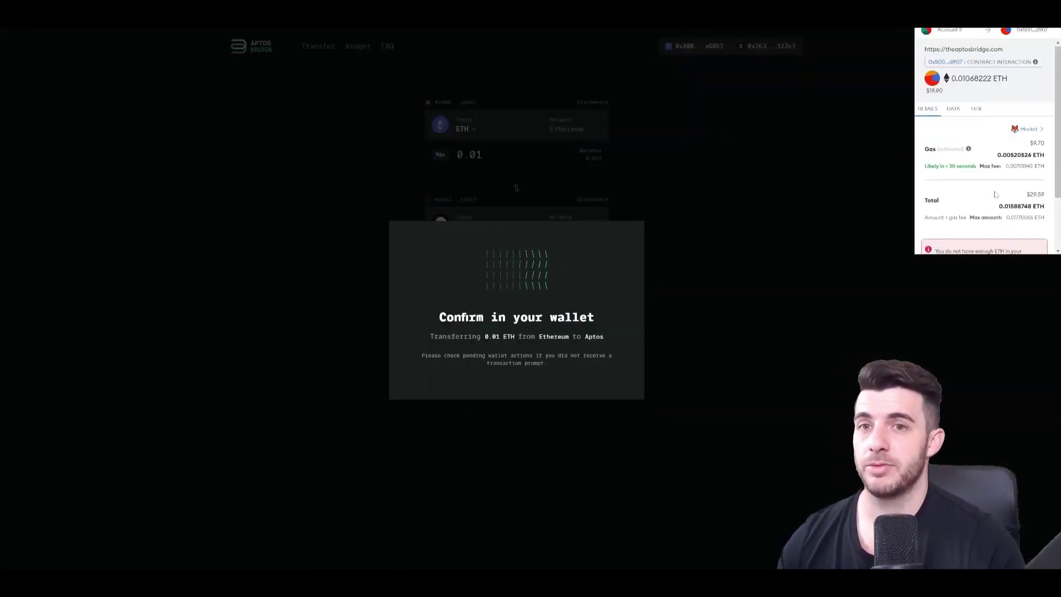
scroll(999, 195, down, 1)
scroll(999, 195, down, 1)
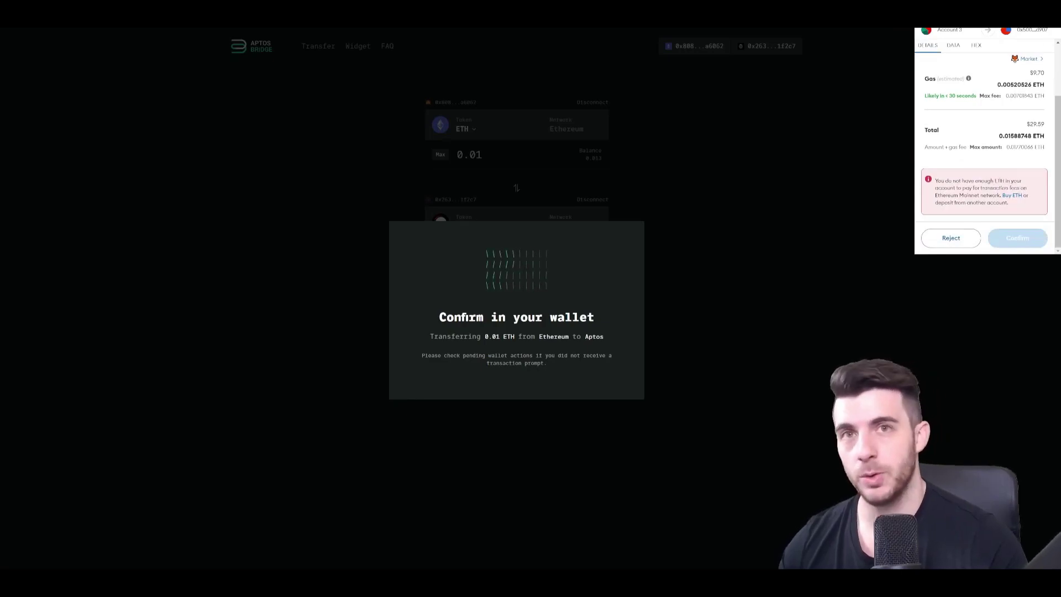
click(950, 235)
Change the amount to 0.005 ETH and confirm the transfer to Aptos in the wallet
drag(482, 155, 474, 154)
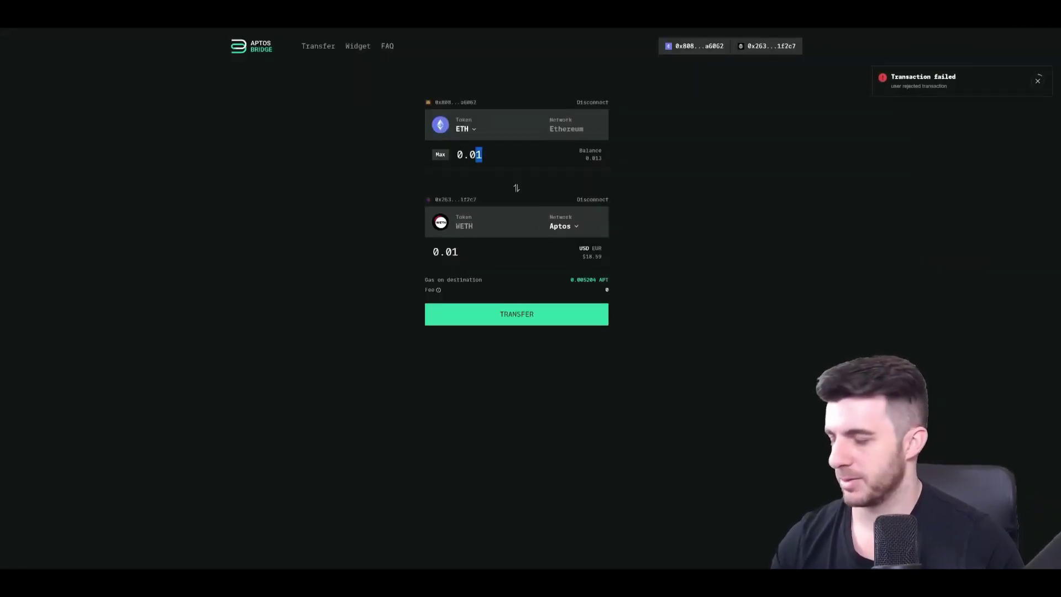
text(05)
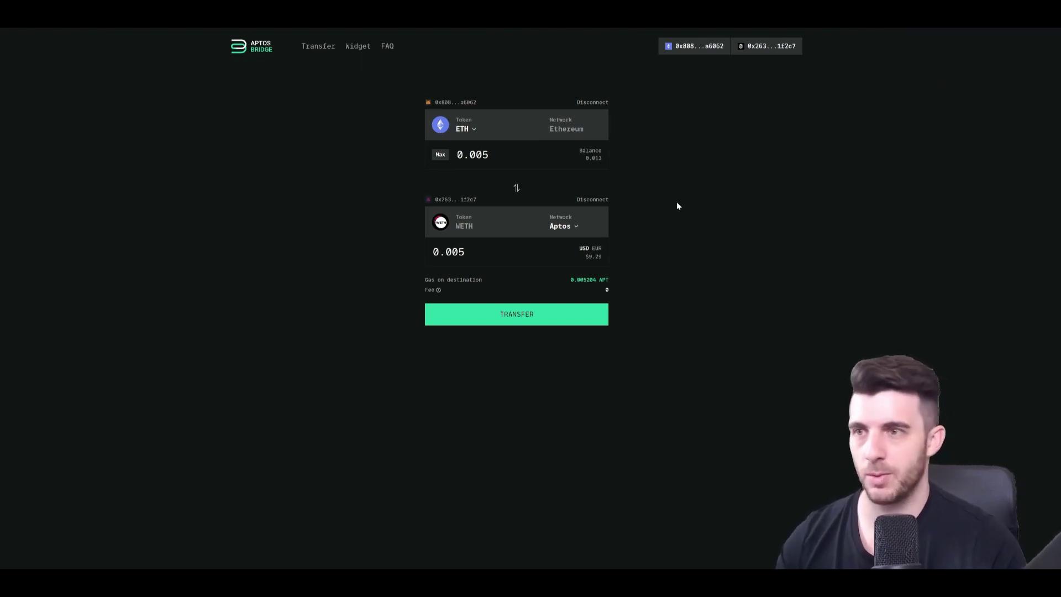
click(570, 311)
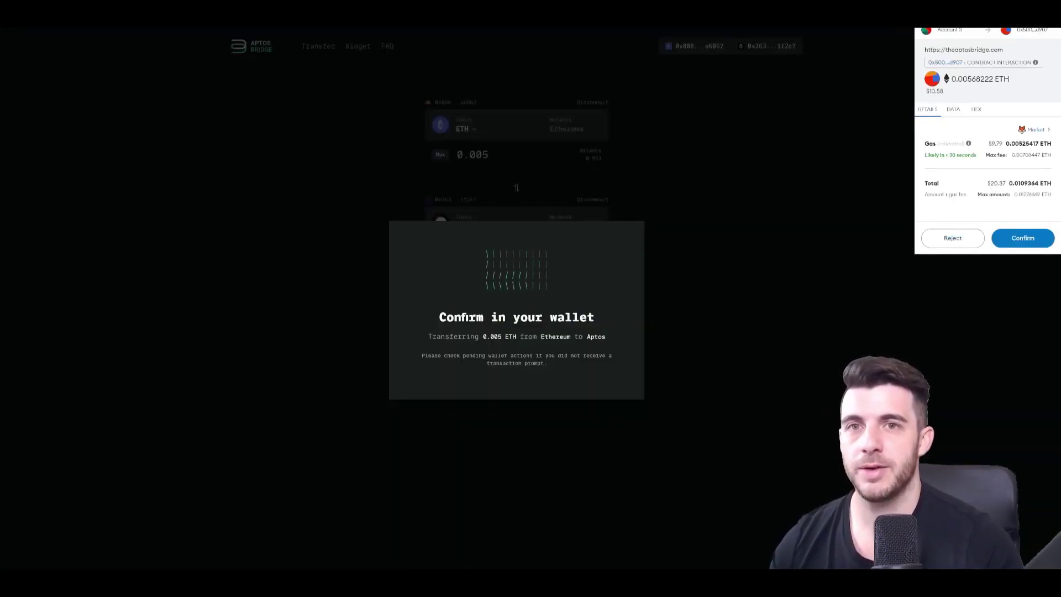
click(1035, 237)
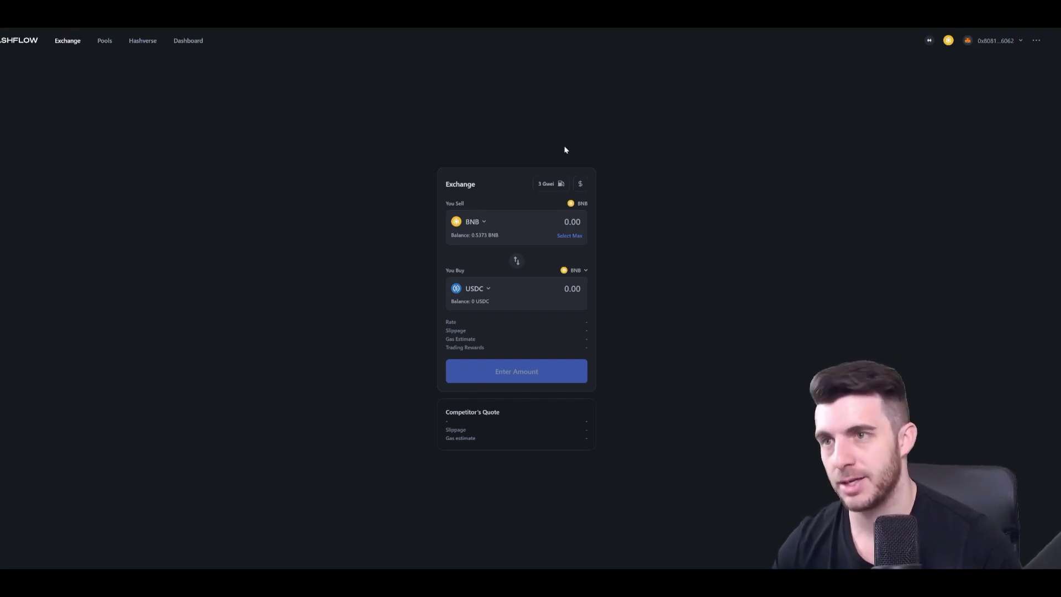
Trade 0.1 BNB for 23.368 USDC, approve it in the wallet, and close the completion notice
click(511, 236)
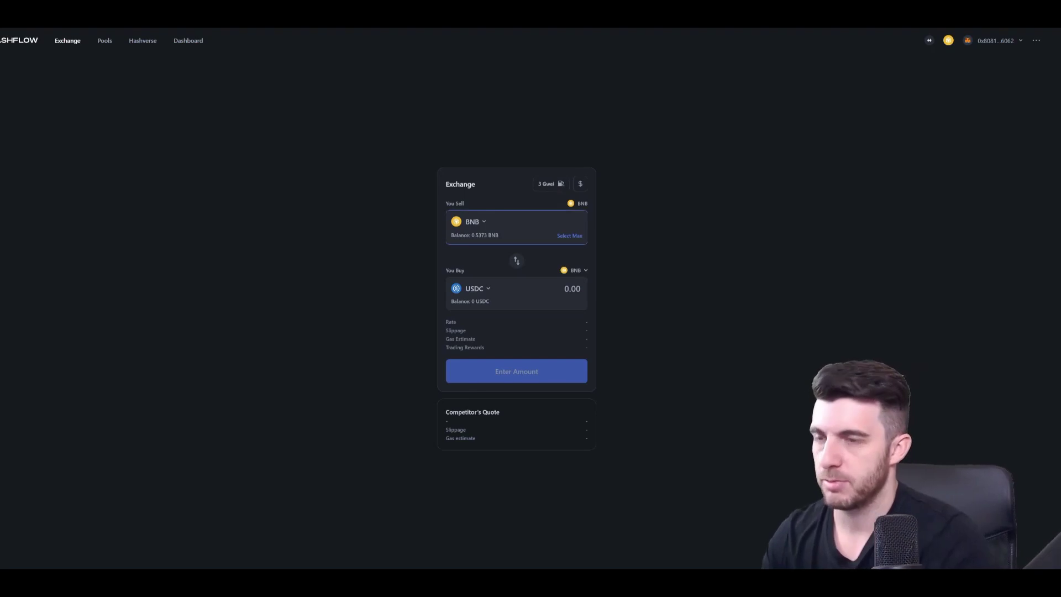
text(0.1)
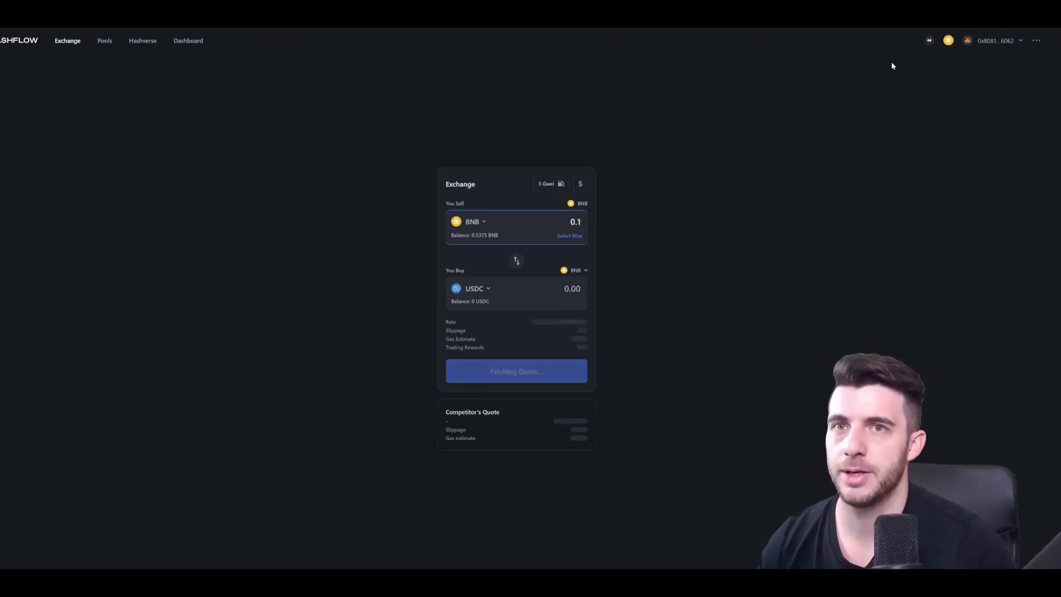
click(538, 375)
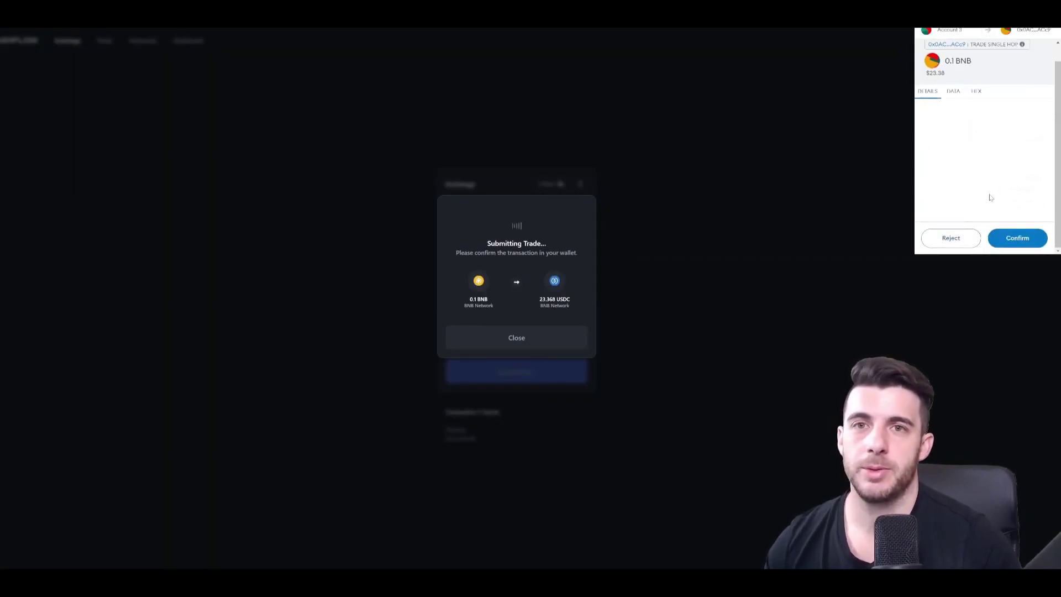
click(1017, 237)
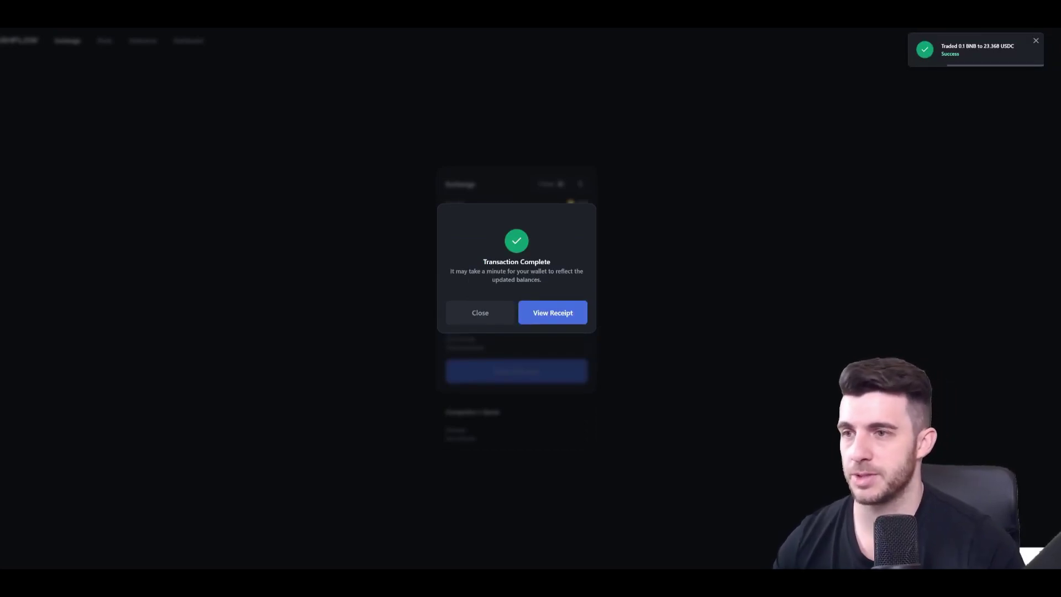
click(480, 313)
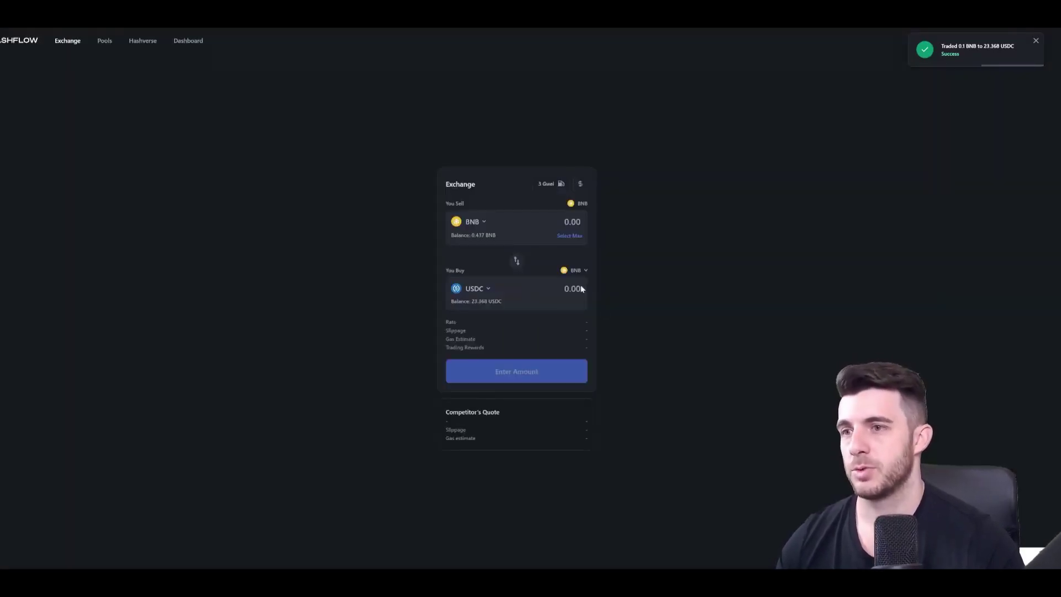